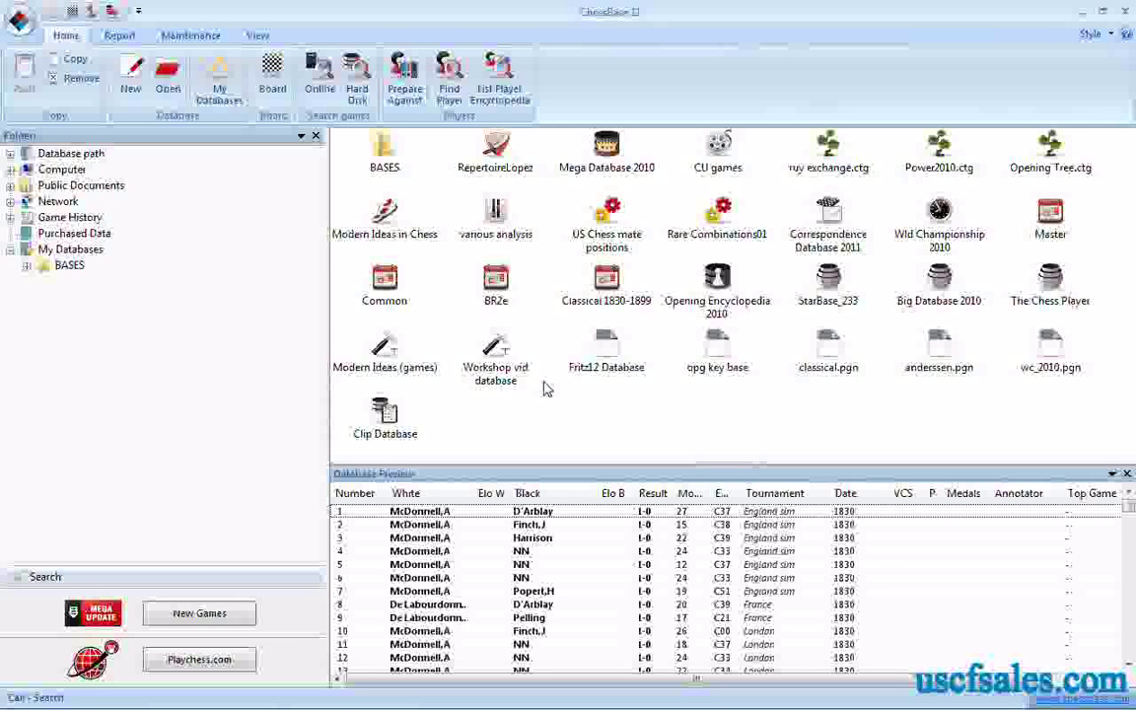
# Start a position search on Classical 1830-1899 with a white pawn on d4 as Look-for criterion
pyautogui.rightClick(607, 286)
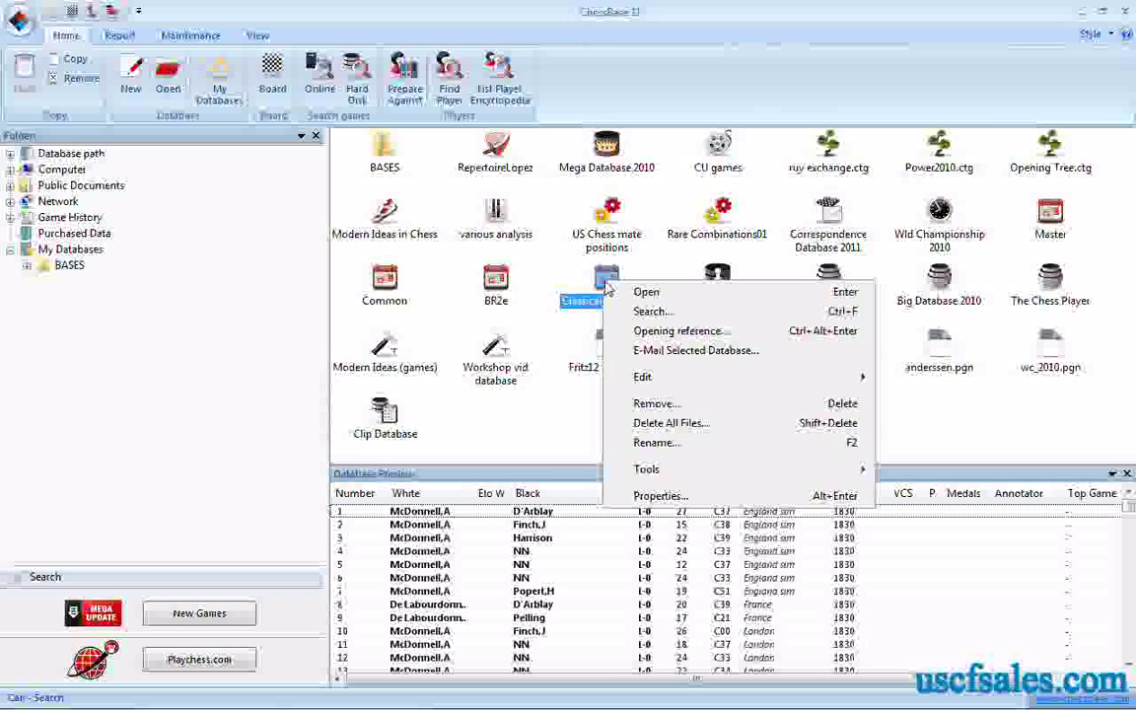
pyautogui.click(648, 307)
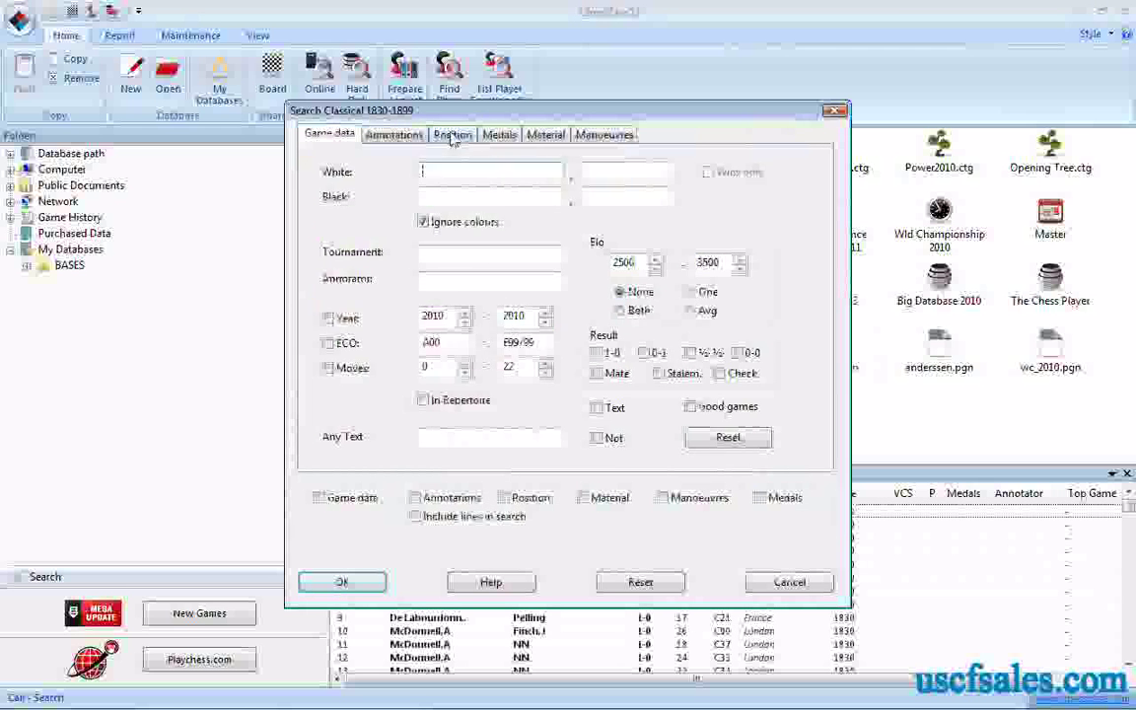
pyautogui.click(453, 136)
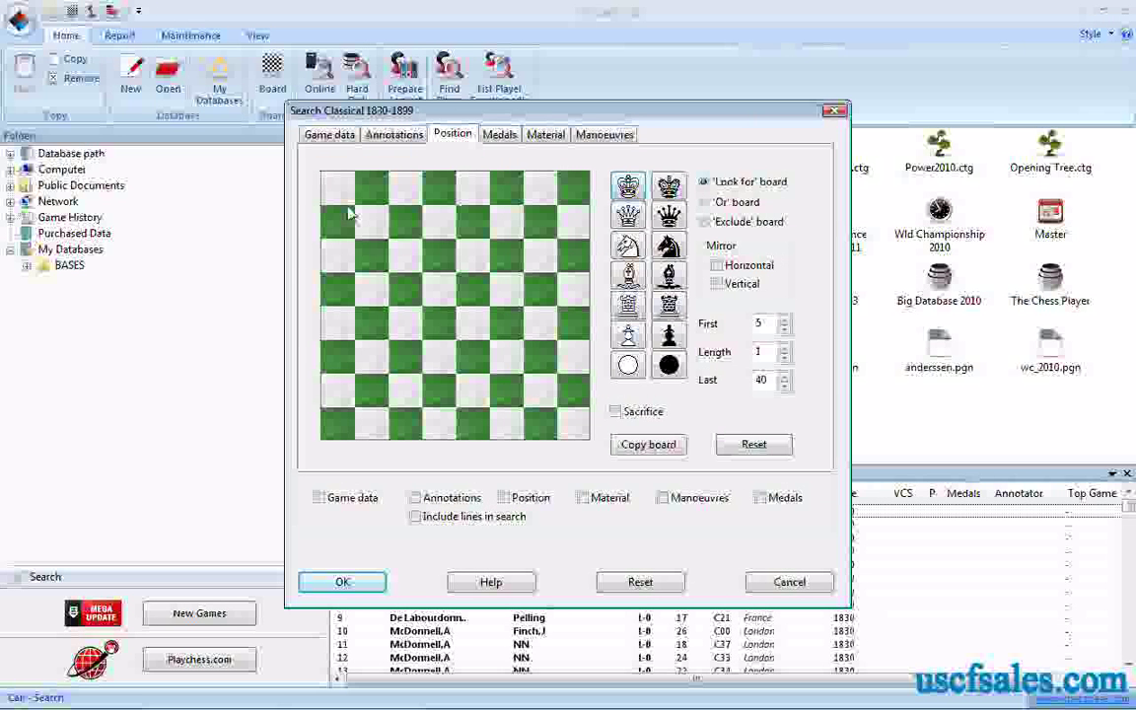
pyautogui.click(437, 329)
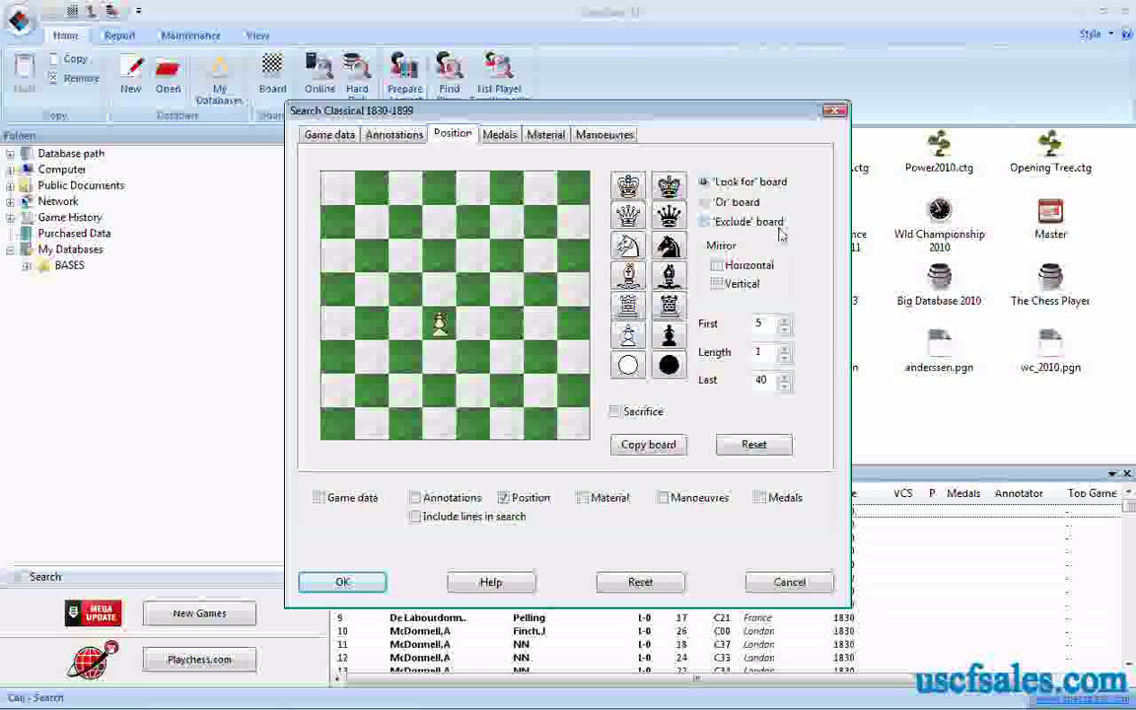
# On the Exclude board, place white pawns on c2–c7 and e2–e7
pyautogui.click(704, 225)
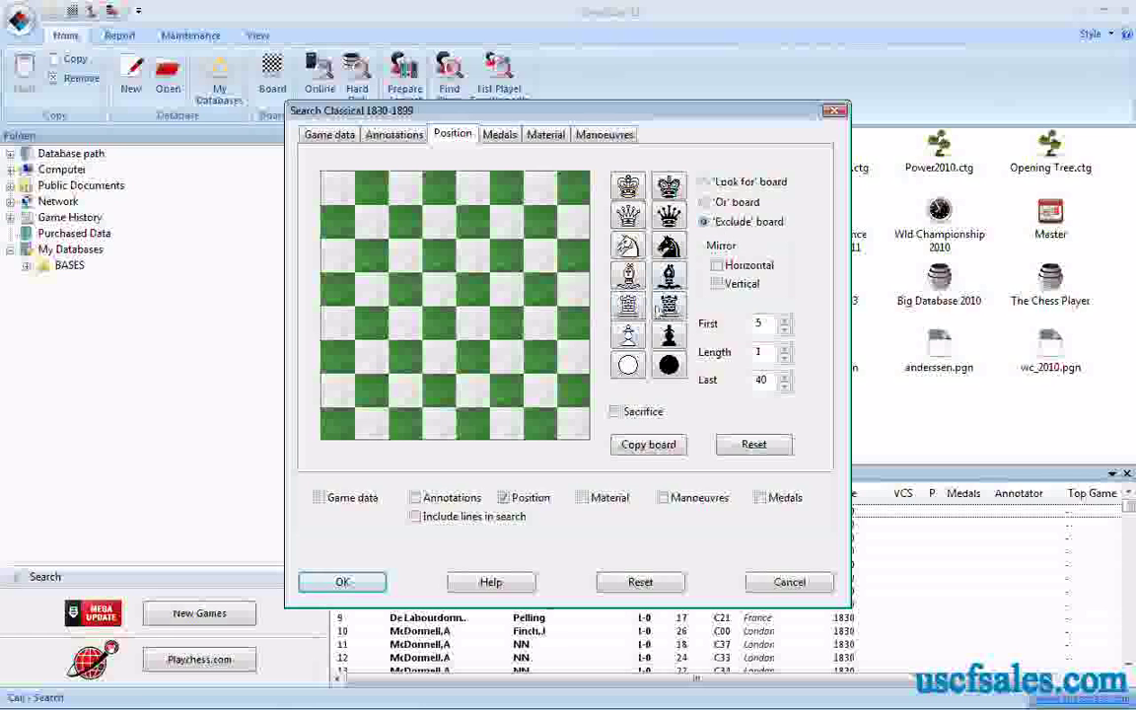
pyautogui.click(628, 337)
pyautogui.click(402, 392)
pyautogui.click(404, 358)
pyautogui.click(404, 323)
pyautogui.click(404, 289)
pyautogui.click(412, 253)
pyautogui.click(406, 221)
pyautogui.click(474, 221)
pyautogui.click(474, 256)
pyautogui.click(473, 289)
pyautogui.click(473, 323)
pyautogui.click(473, 358)
pyautogui.click(474, 392)
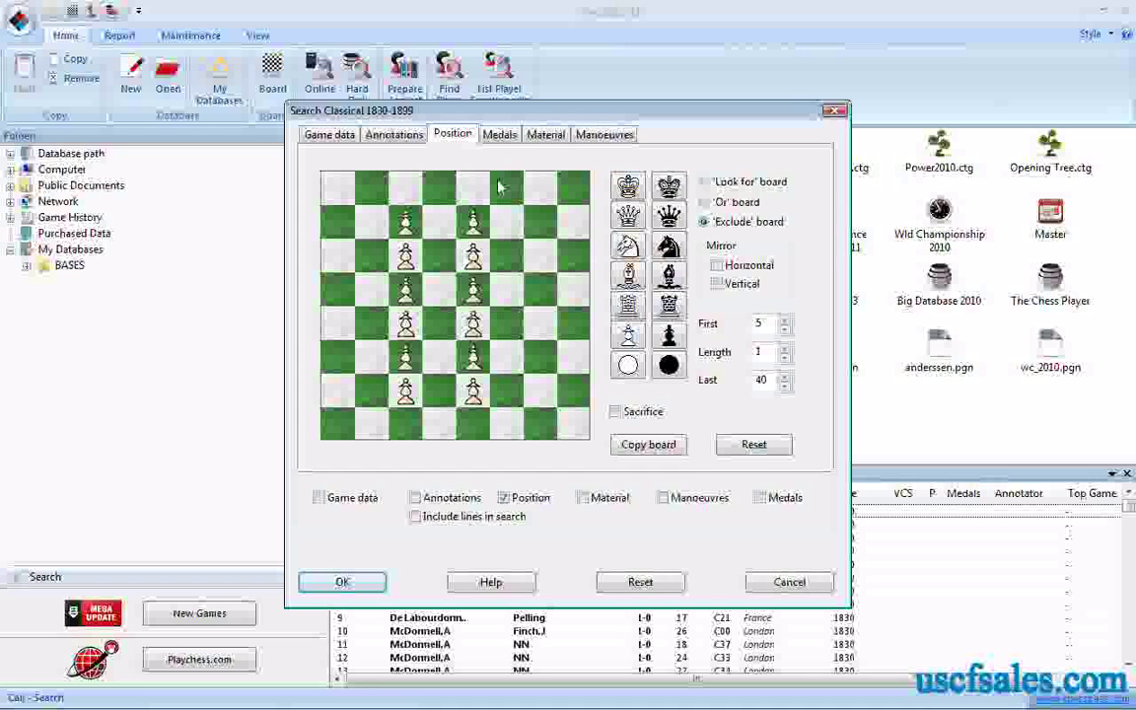
# Exclude white pawns on d2, d3 and d5–d7, recheck the Look-for board, and run the search
pyautogui.click(441, 226)
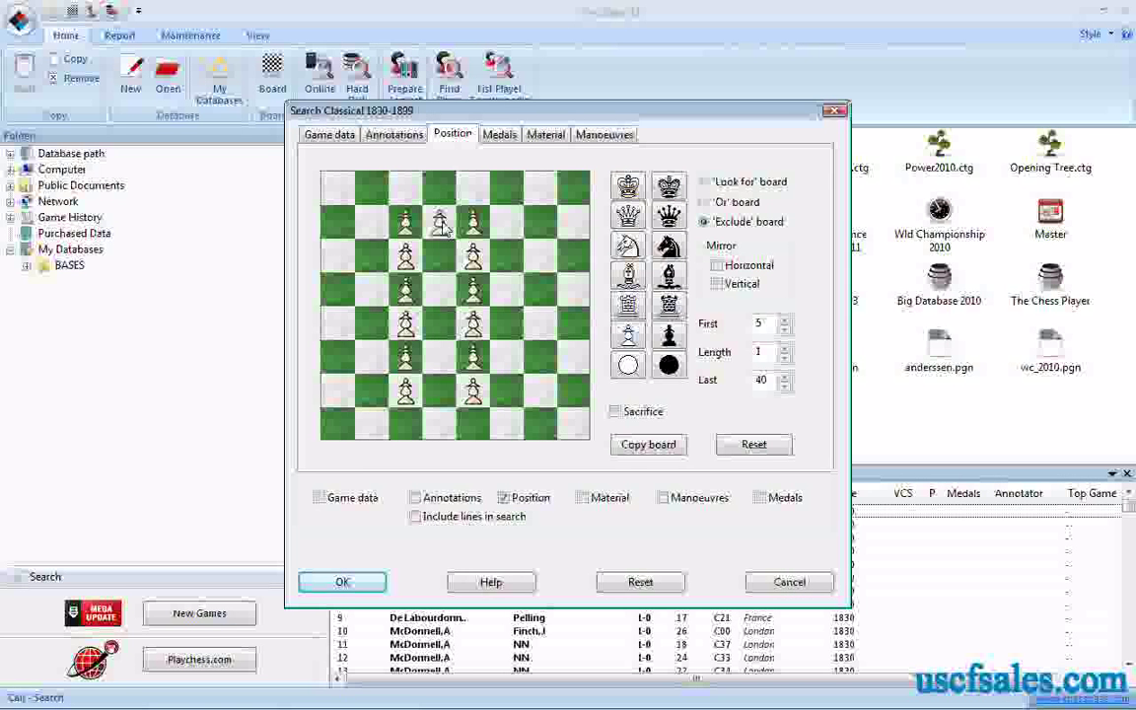
pyautogui.click(442, 293)
pyautogui.click(440, 358)
pyautogui.click(439, 393)
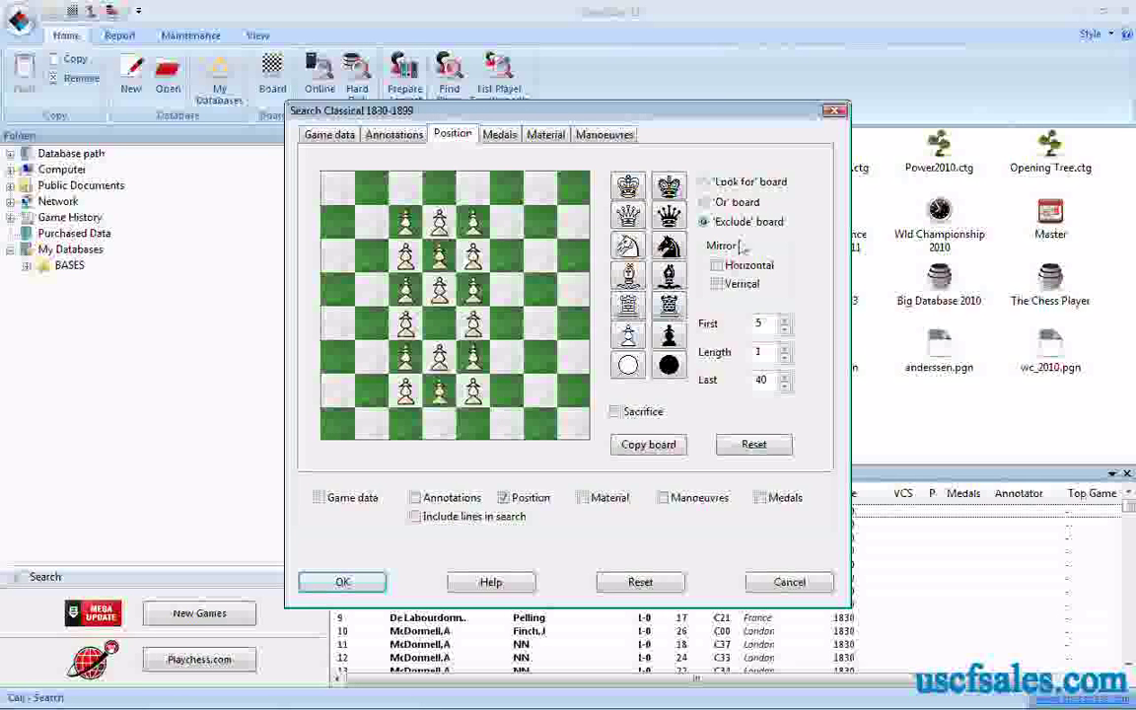
pyautogui.click(747, 183)
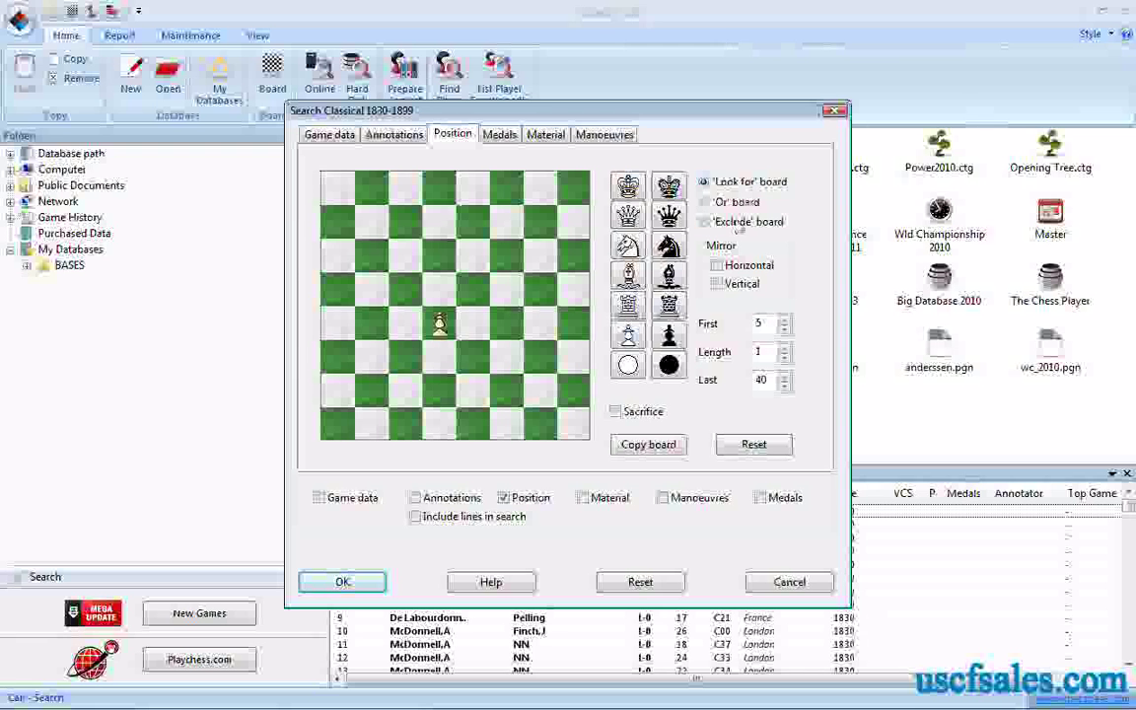
pyautogui.click(739, 223)
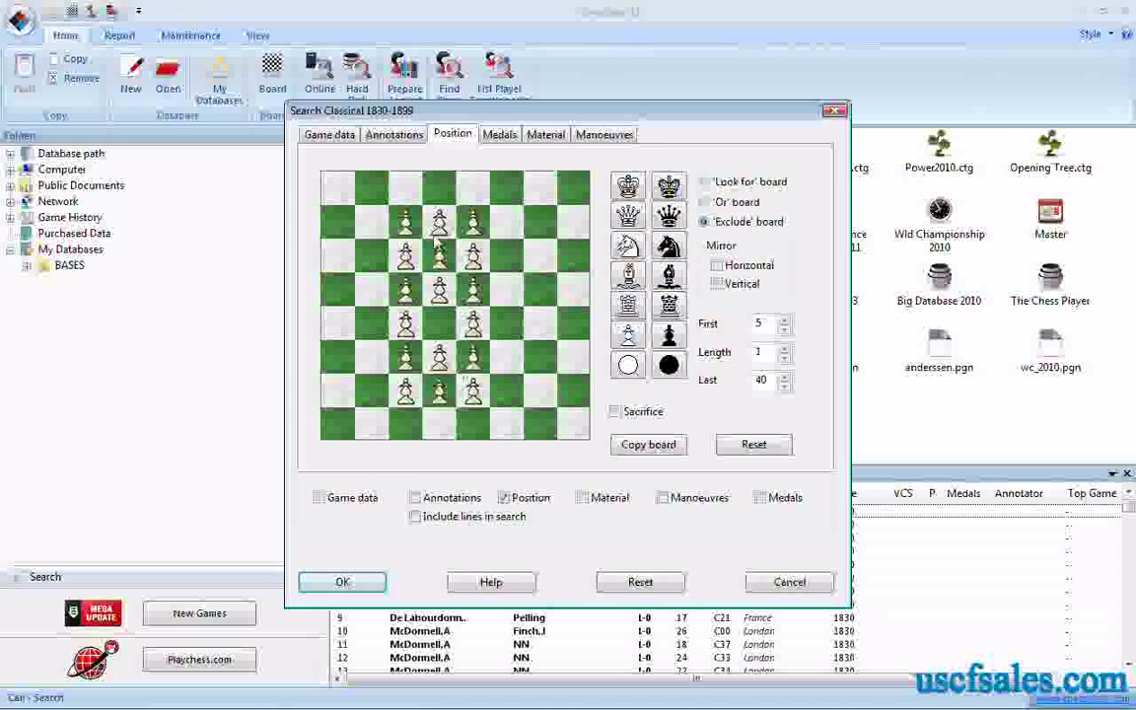
pyautogui.click(339, 581)
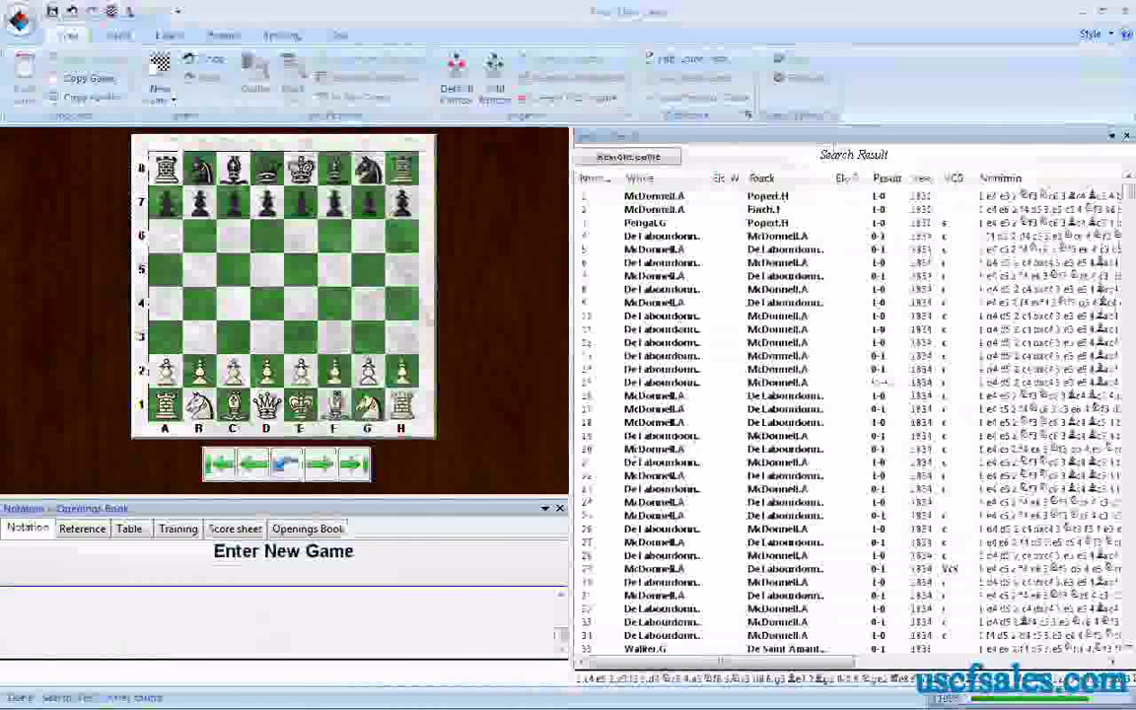
# Load the London 1834 D20 game from the Search Result list
pyautogui.doubleClick(779, 394)
pyautogui.press('Down')
pyautogui.press('Down')
pyautogui.press('Down')
pyautogui.press('Down')
pyautogui.press('Down')
pyautogui.press('Down')
pyautogui.press('Down')
pyautogui.press('Down')
pyautogui.press('Down')
pyautogui.press('Down')
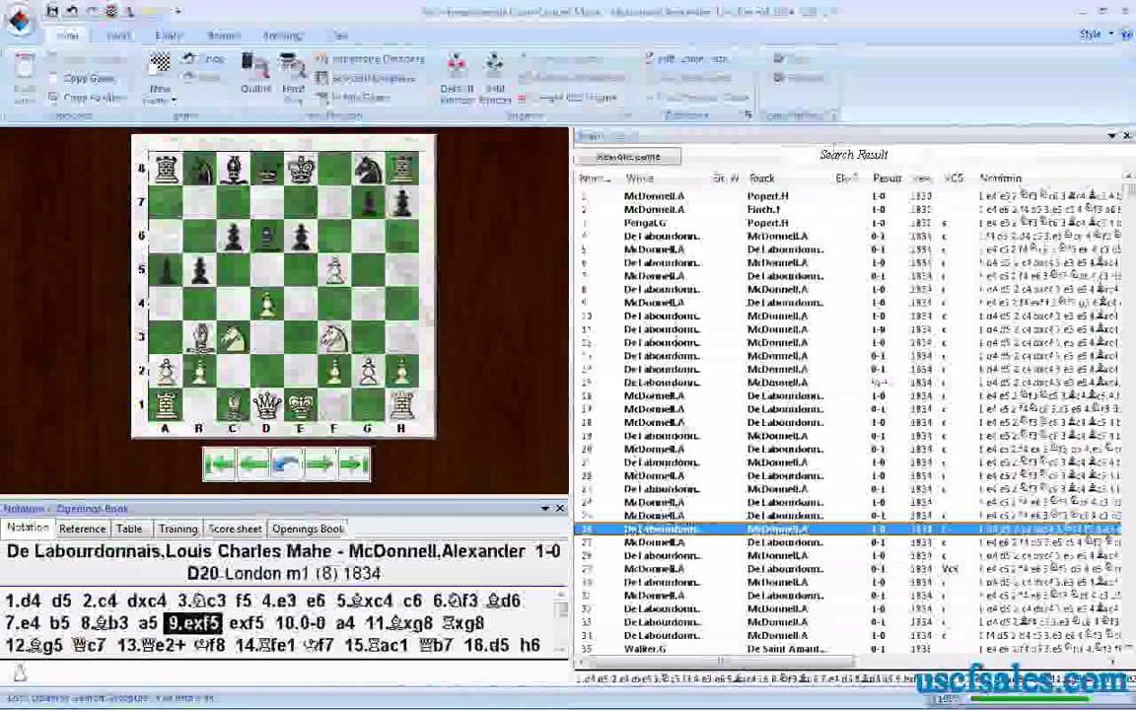
pyautogui.press('Up')
pyautogui.press('Up')
pyautogui.press('Up')
pyautogui.press('Up')
pyautogui.press('Up')
pyautogui.press('Up')
pyautogui.press('Up')
pyautogui.press('Up')
pyautogui.press('Up')
pyautogui.press('Up')
pyautogui.press('Up')
pyautogui.press('Up')
pyautogui.press('Up')
pyautogui.press('Up')
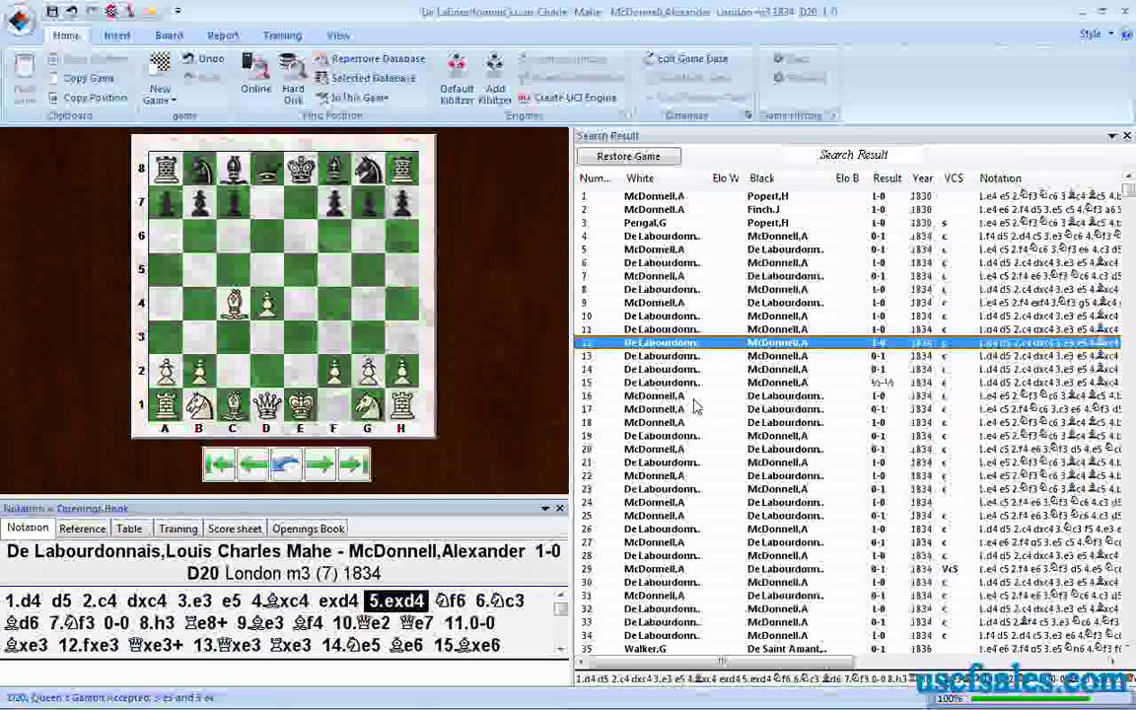
# Replay the game from 1.d4 through 1...d5 to the position after 5.exd4
pyautogui.press('Left')
pyautogui.press('Left')
pyautogui.press('Left')
pyautogui.press('Left')
pyautogui.press('Left')
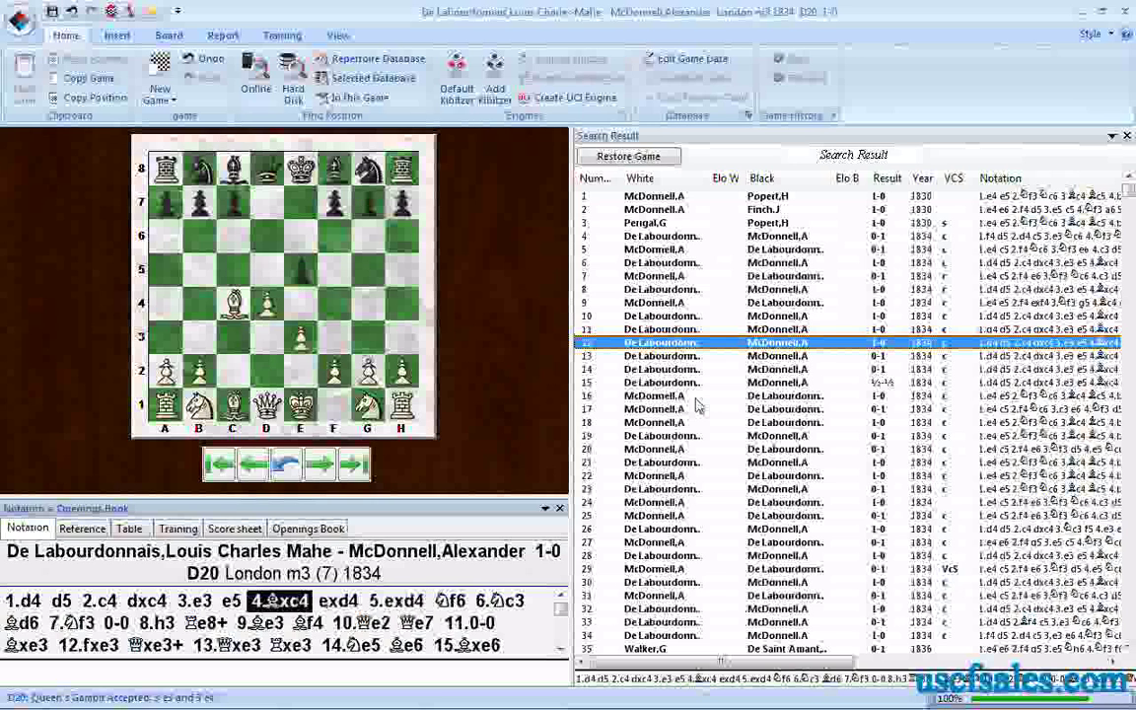
pyautogui.press('Left')
pyautogui.press('Left')
pyautogui.press('Left')
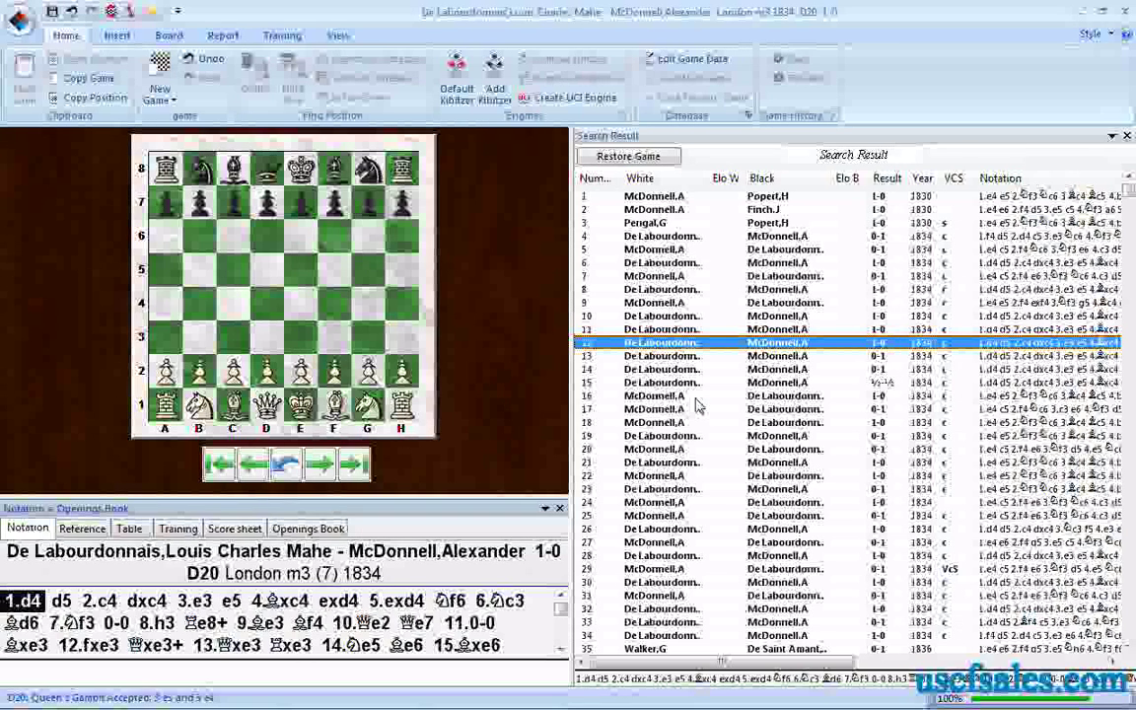
pyautogui.press('Right')
pyautogui.press('Right')
pyautogui.press('Right')
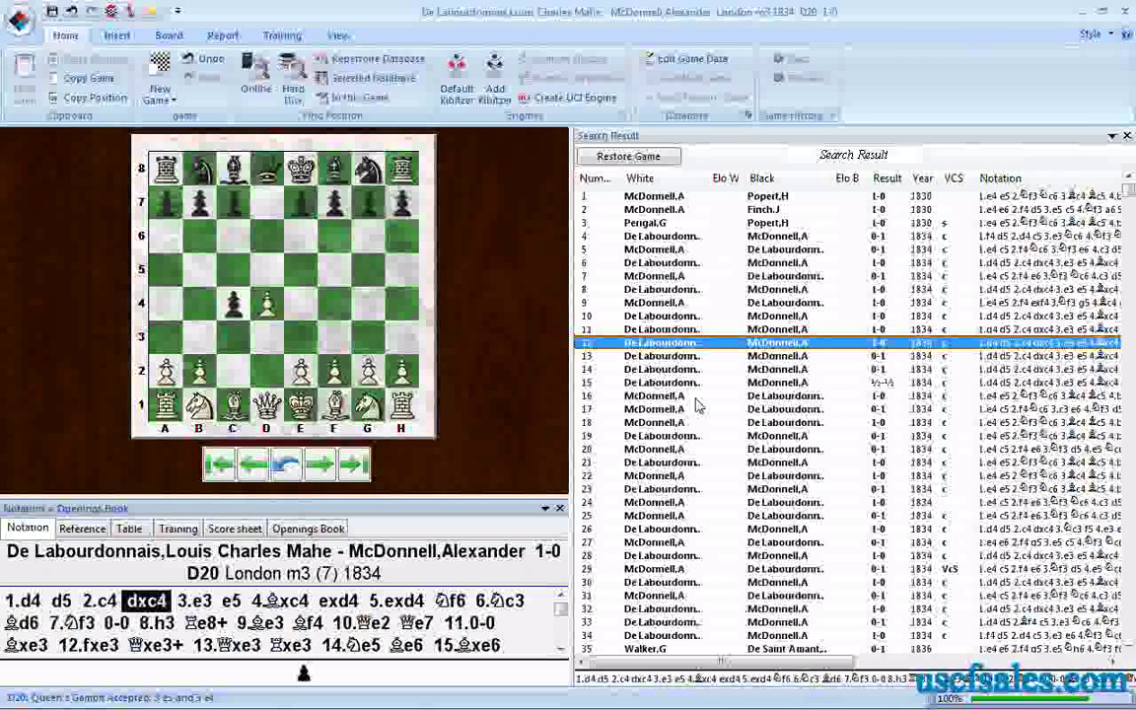
pyautogui.press('Right')
pyautogui.press('Right')
pyautogui.press('Right')
pyautogui.press('Right')
pyautogui.press('Right')
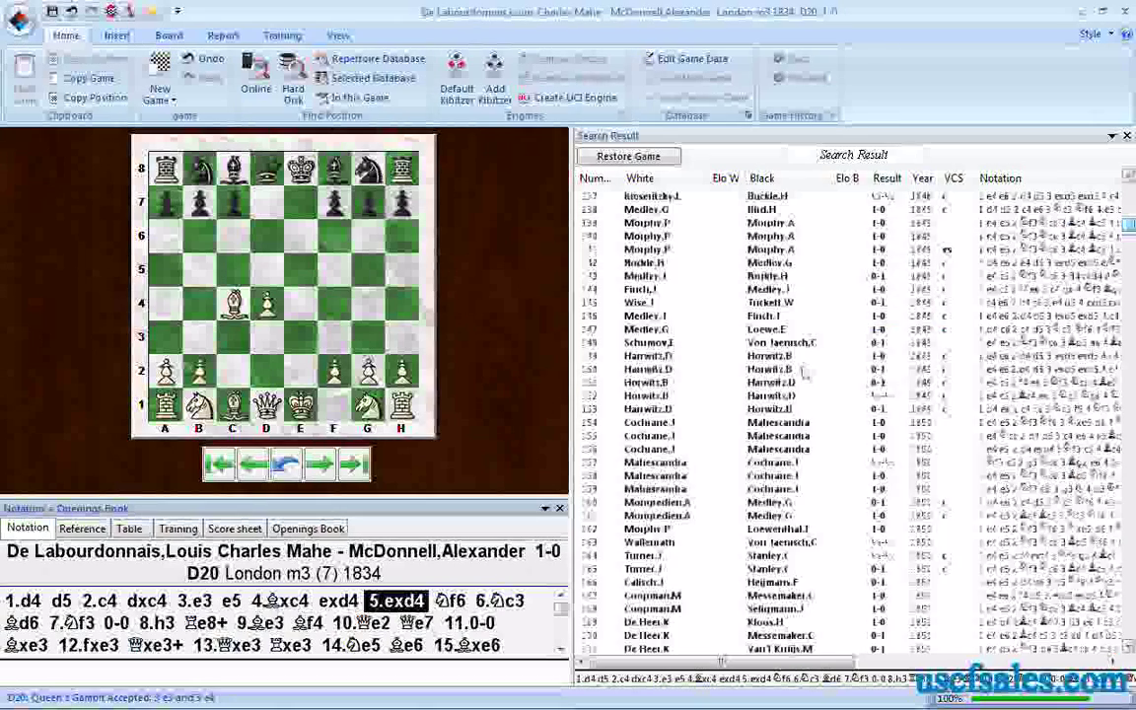
# Load result games 157, 164, 161, 165 and 167, ending on the Amsterdam 1851 C00 game
pyautogui.click(752, 475)
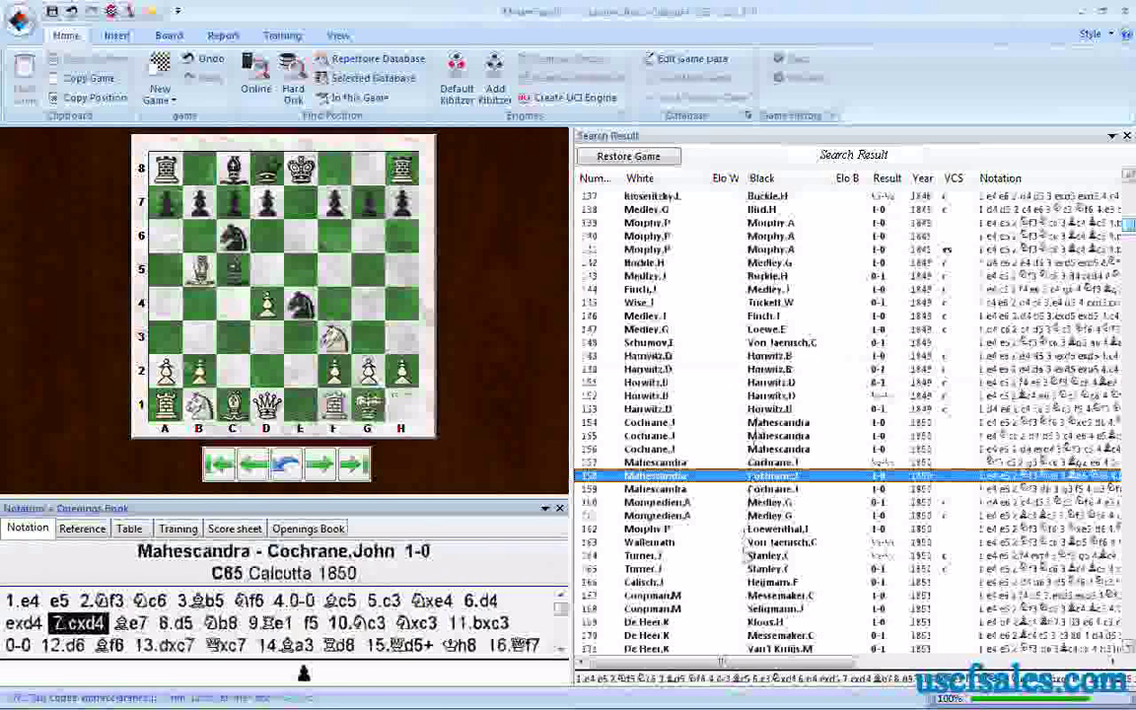
pyautogui.click(745, 555)
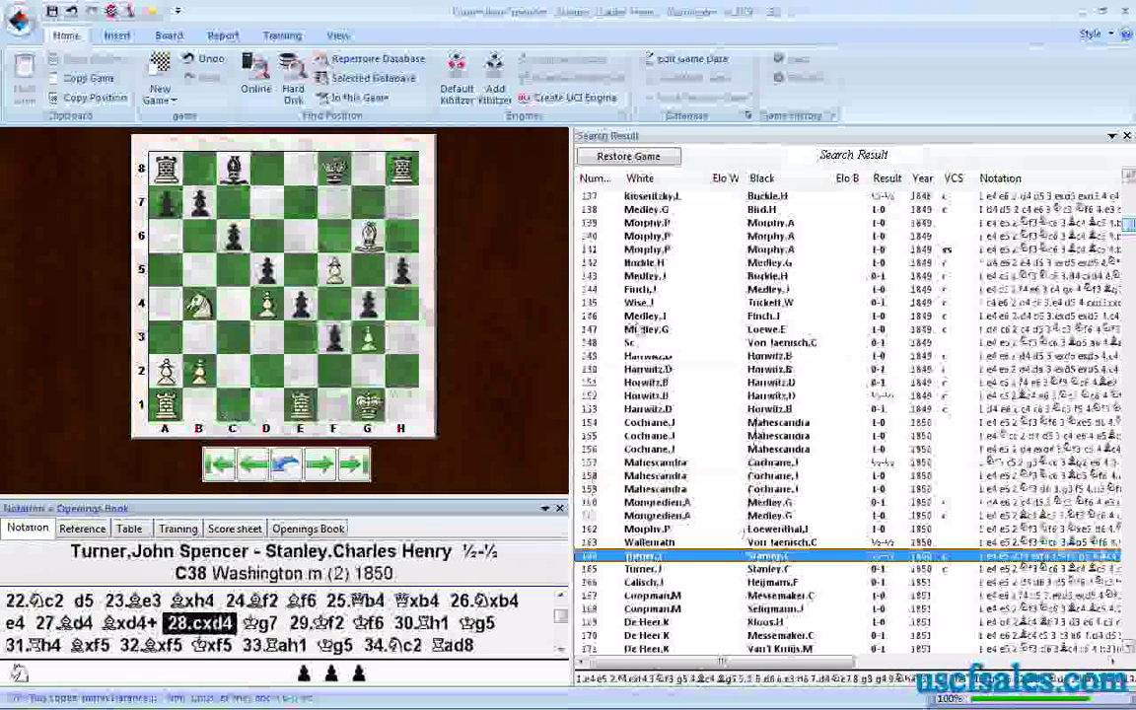
pyautogui.click(638, 321)
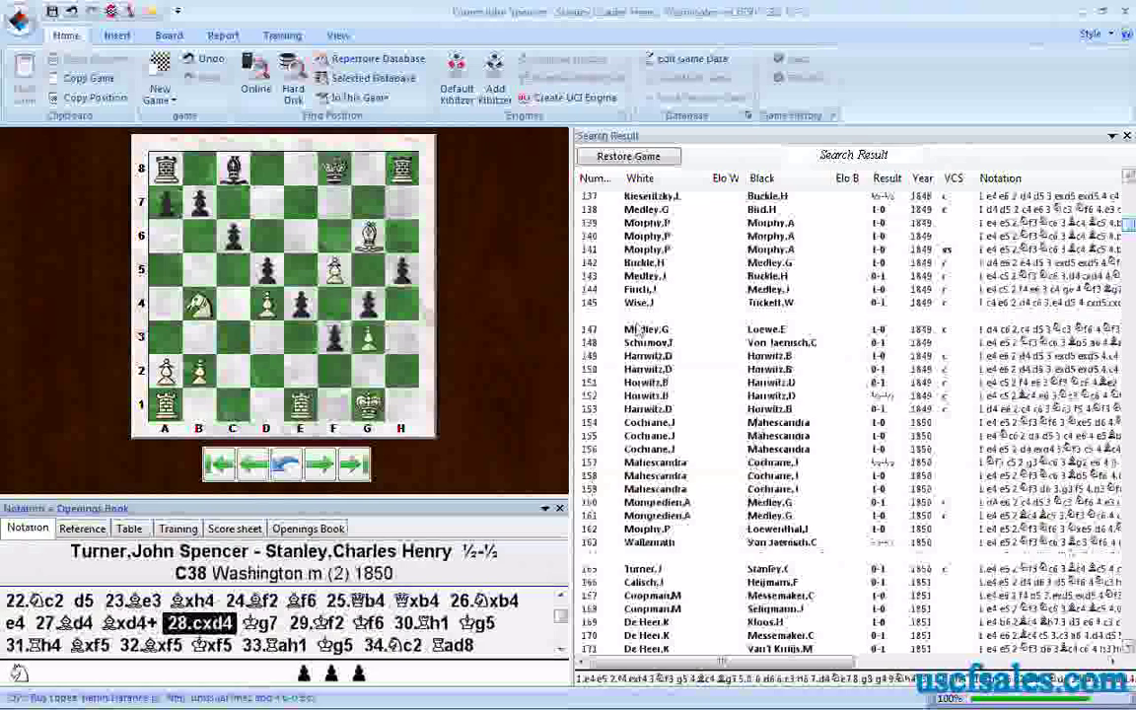
pyautogui.click(691, 422)
pyautogui.click(730, 515)
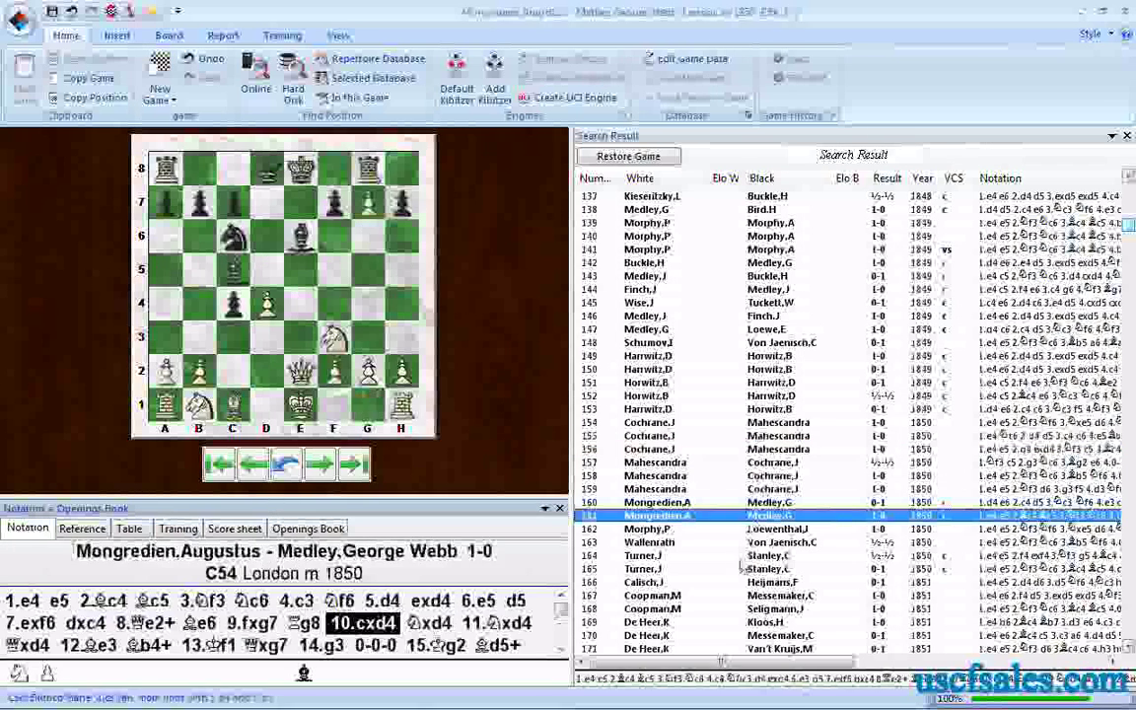
pyautogui.click(741, 568)
pyautogui.click(734, 596)
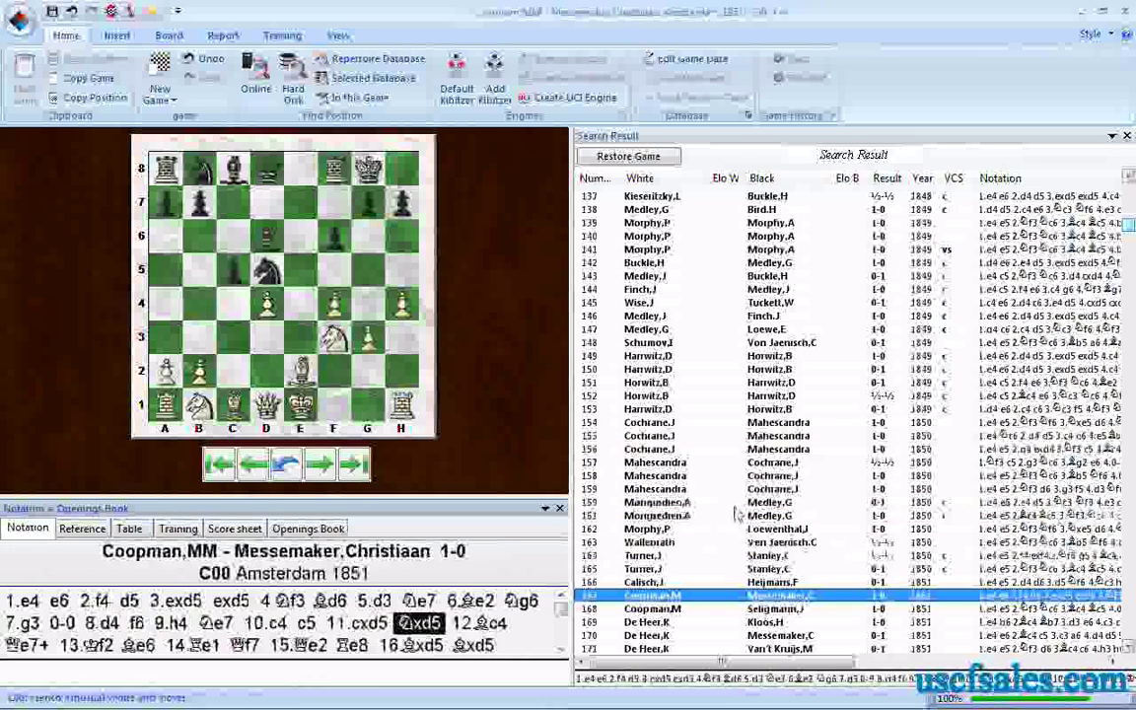